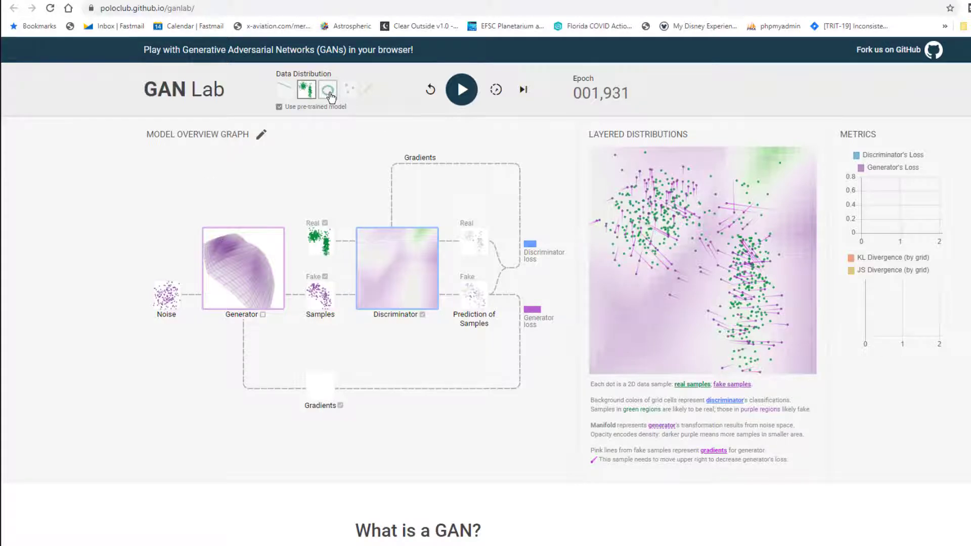
Step: Select the Ring data distribution, resetting GAN Lab to an untrained model at epoch 0
click(329, 93)
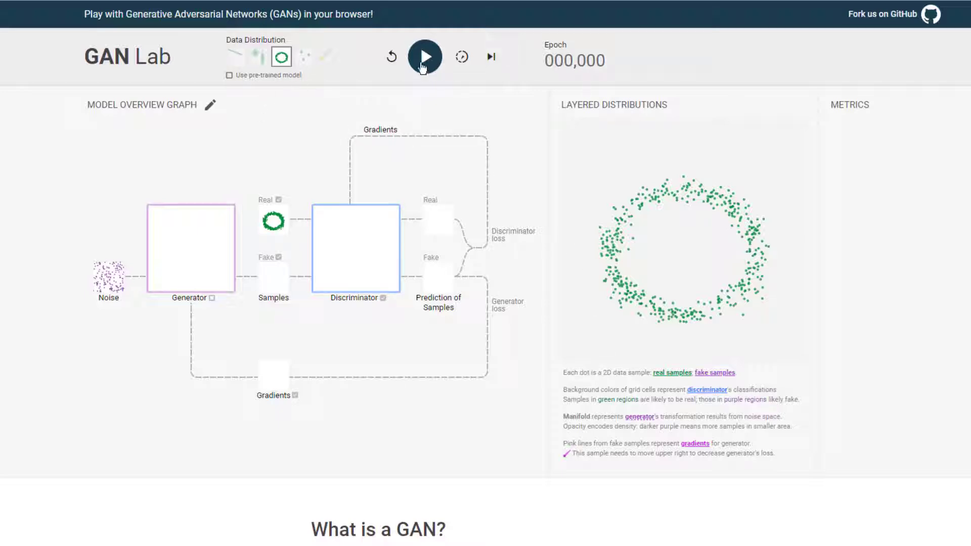
Step: Start training the GAN on the ring data and let the loss and divergence charts fill in
click(424, 58)
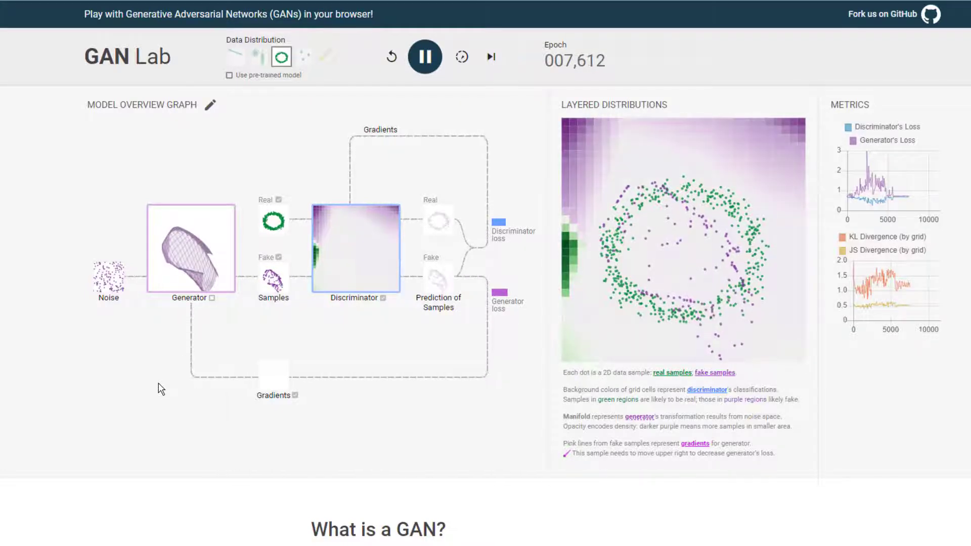
Step: Pause training, reset the model to epoch 0, and retrain it from scratch on the ring data
click(425, 63)
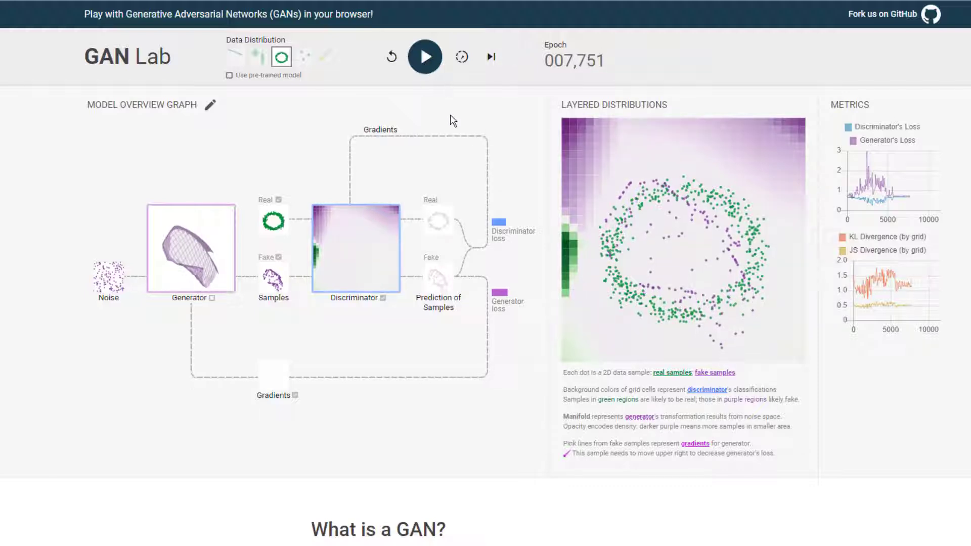
click(392, 58)
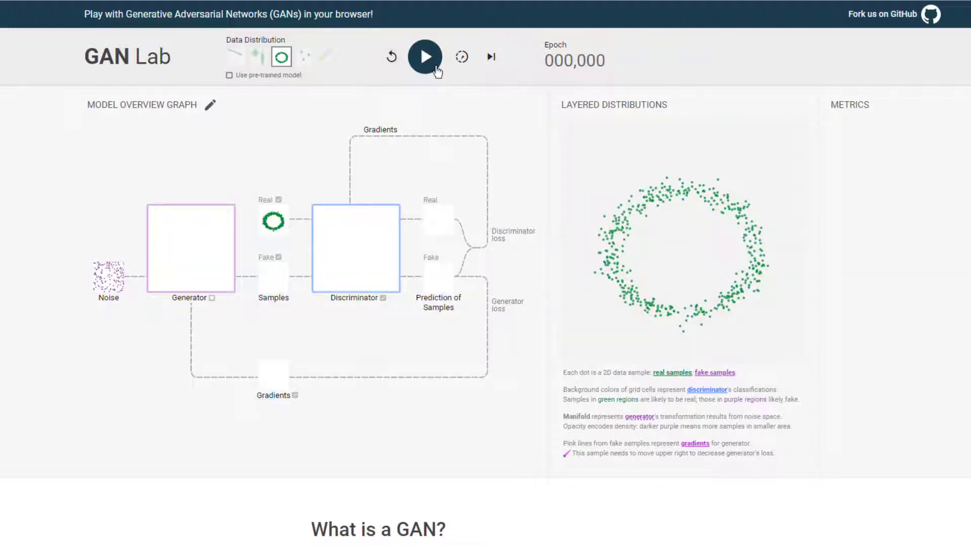
click(431, 64)
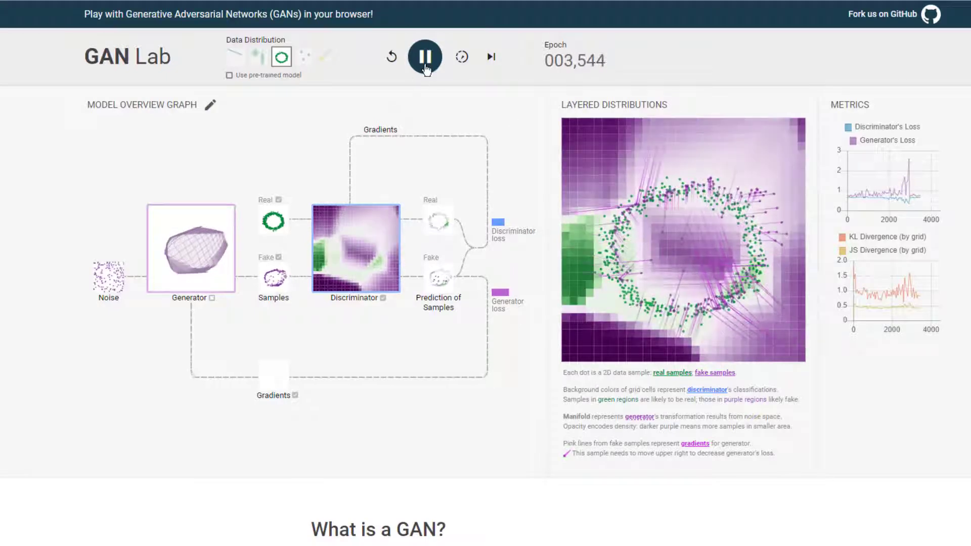
Step: Switch the training data to the straight-line distribution, train, and pause at epoch 2,869
click(428, 65)
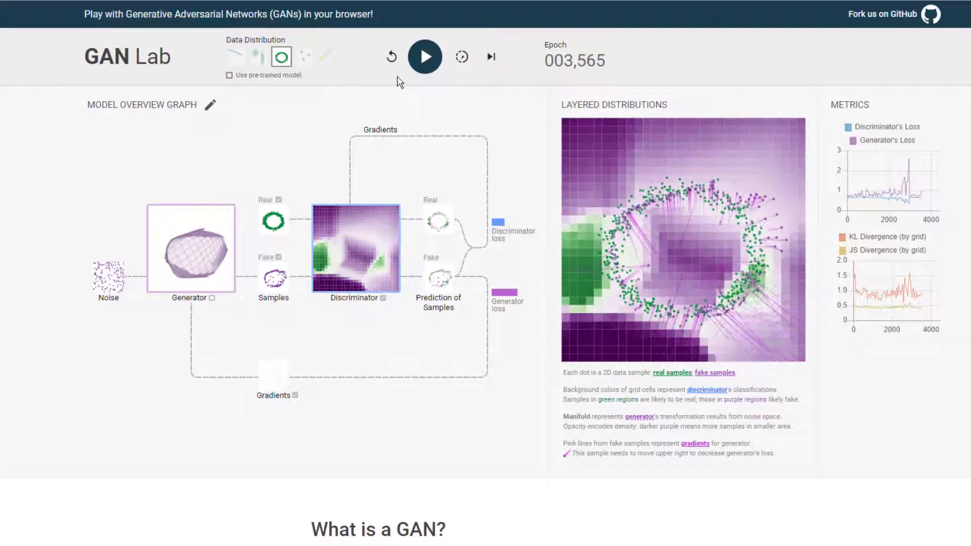
click(236, 60)
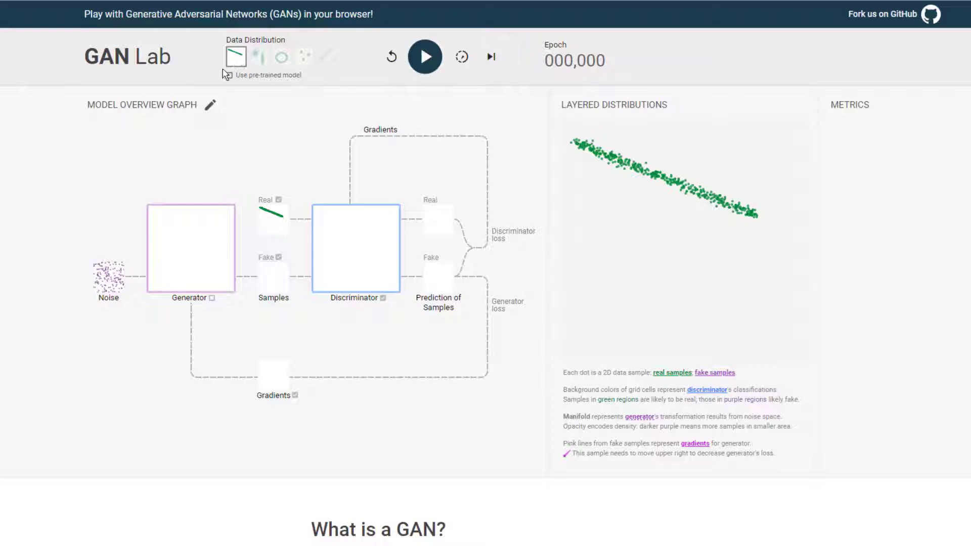
click(431, 63)
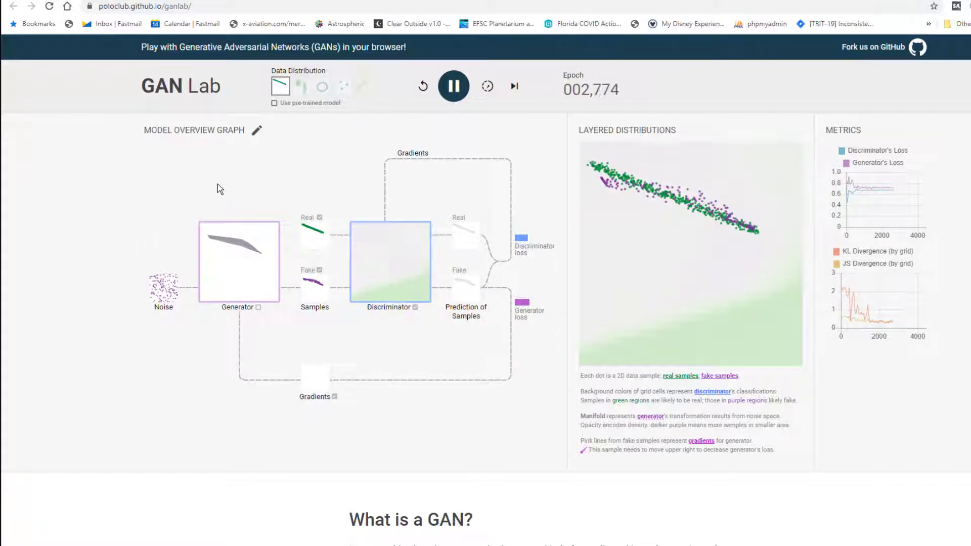
click(454, 87)
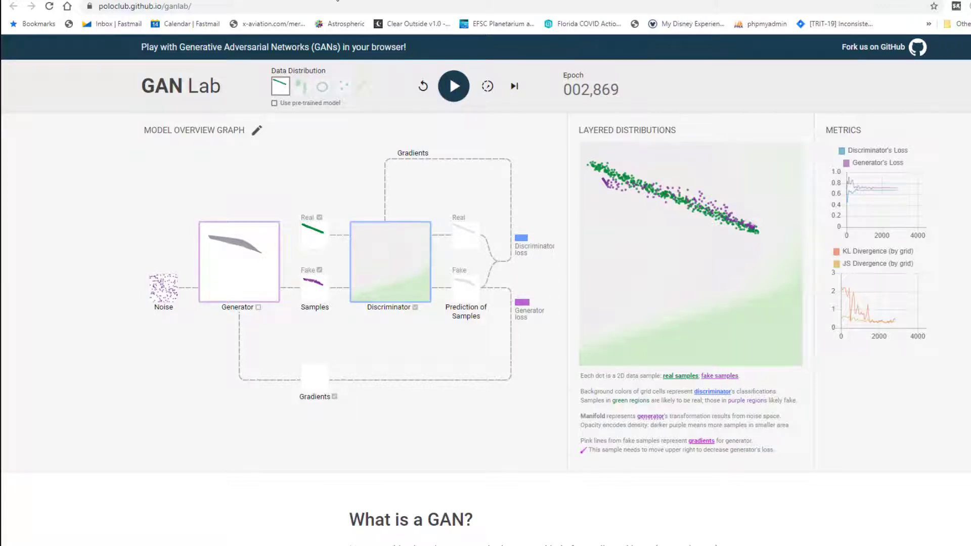
Step: Switch to the GAN Playground page with its MNIST convolutional discriminator and generator
click(338, 1)
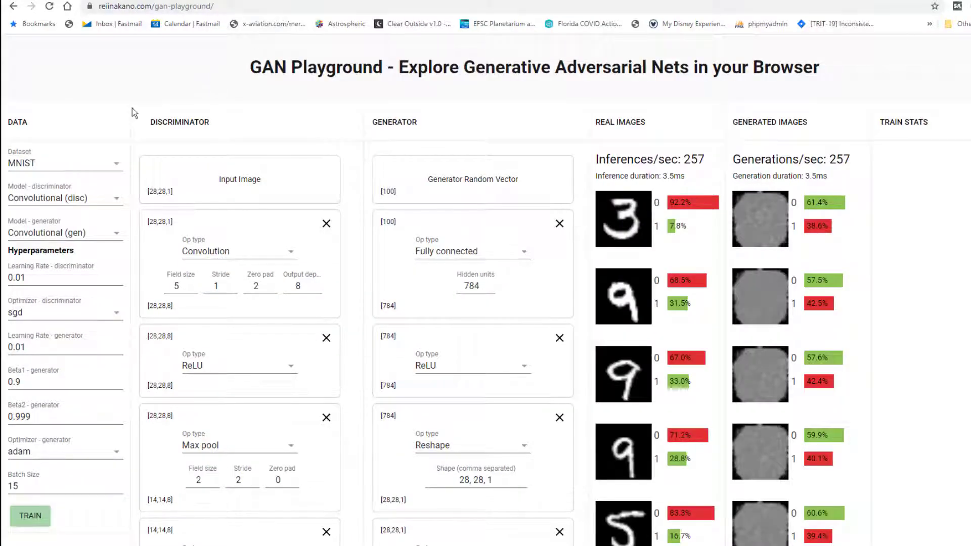
Step: Train the MNIST GAN until its generated images resemble handwritten digits
click(38, 517)
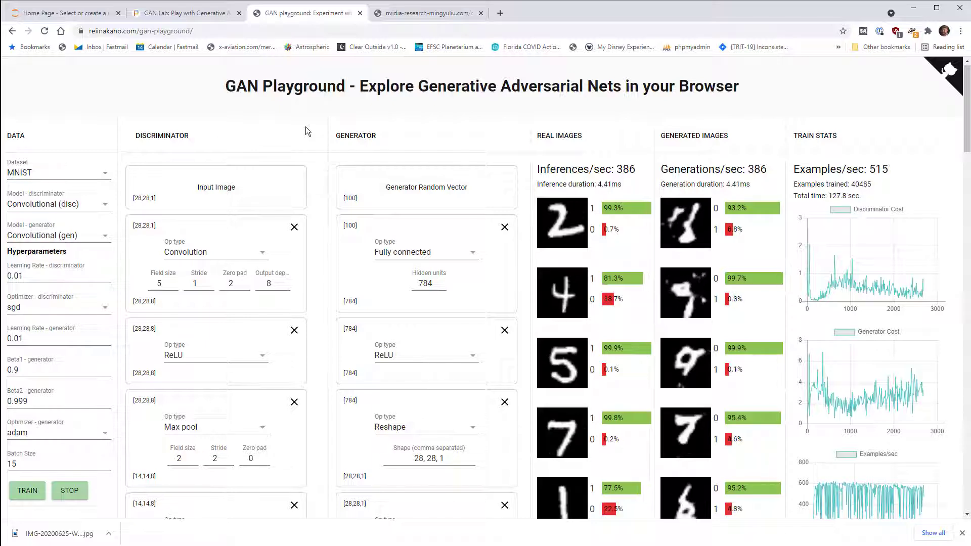
Step: Stop the GAN Playground training, then generate from GauGAN's two-band landscape map, triggering the terms alert
click(74, 494)
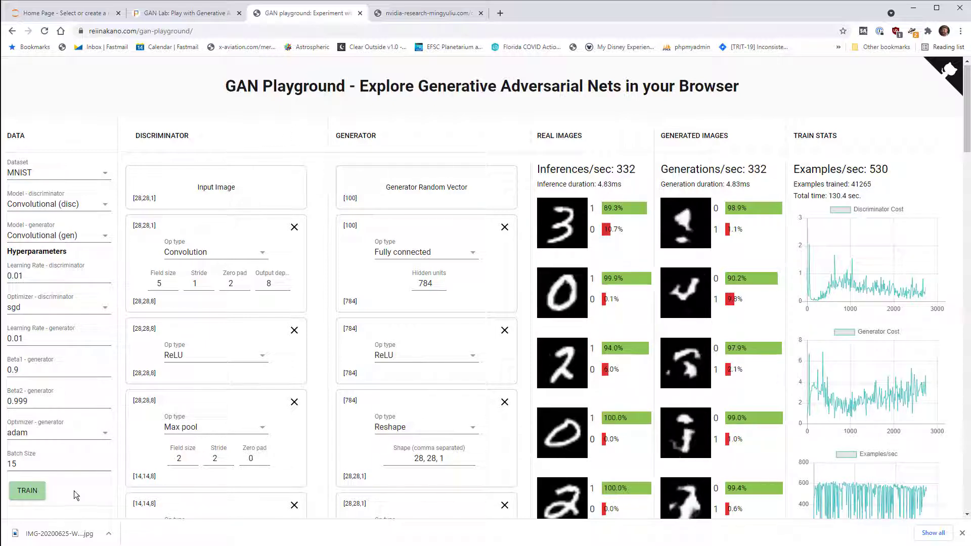
click(452, 13)
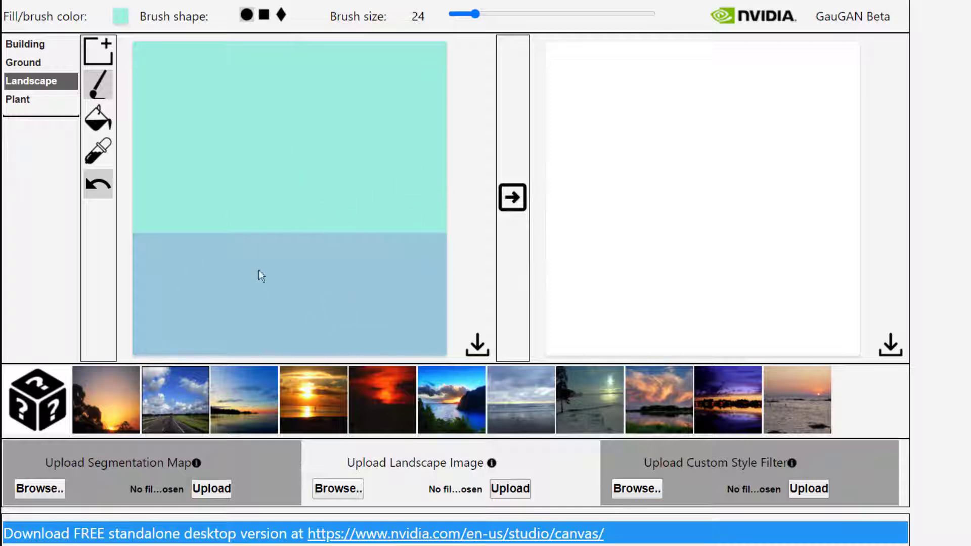
click(518, 207)
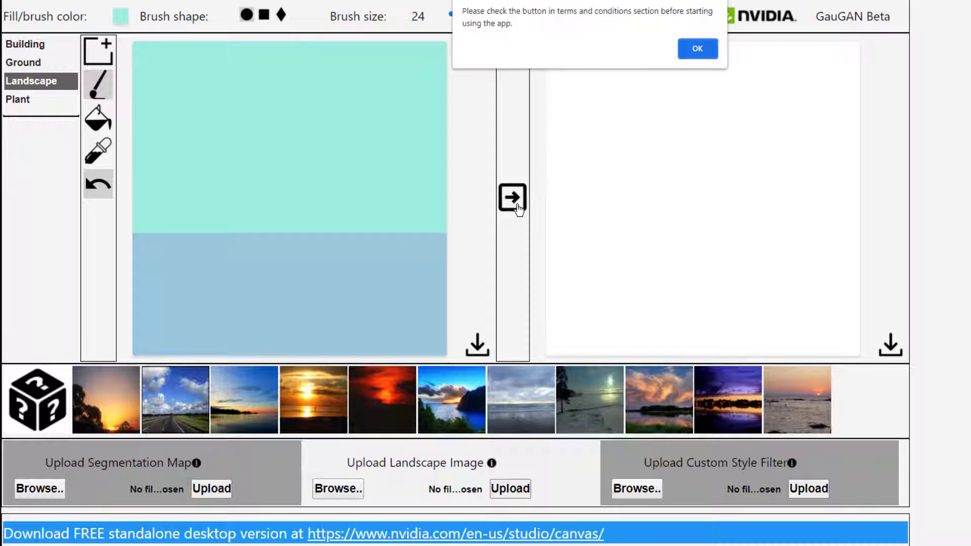
Step: Dismiss the alert, agree to the terms and conditions, and render the blue-sky-over-calm-sea image
click(695, 51)
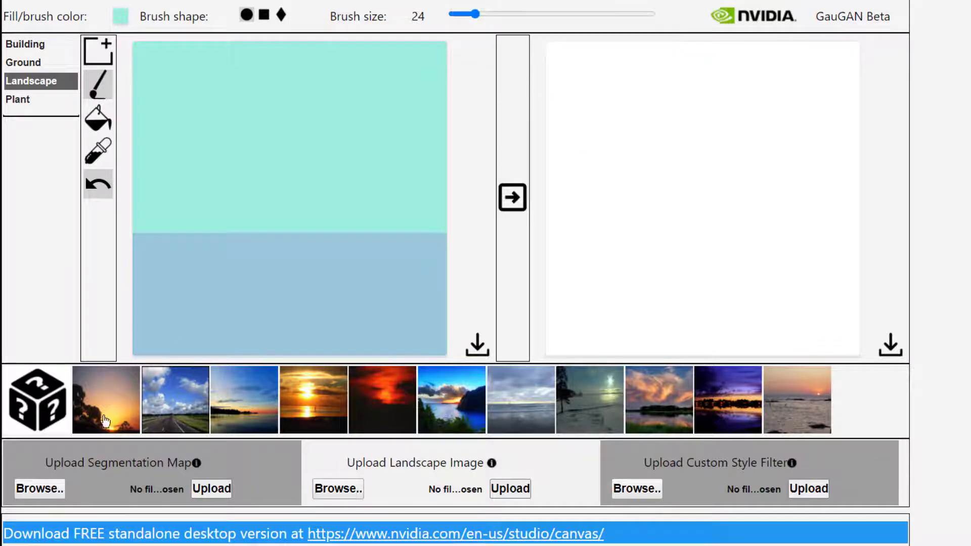
scroll(94, 428, down, 1)
click(11, 502)
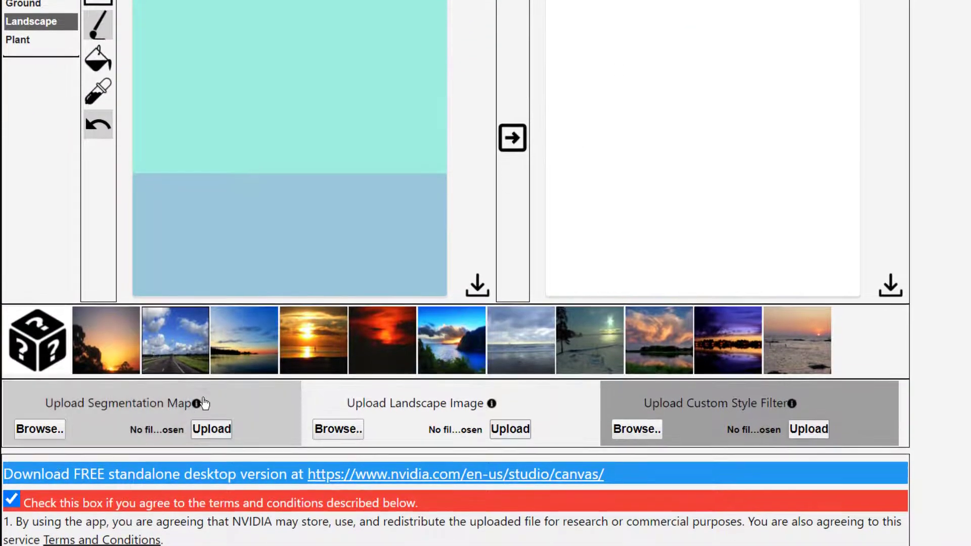
scroll(231, 389, up, 1)
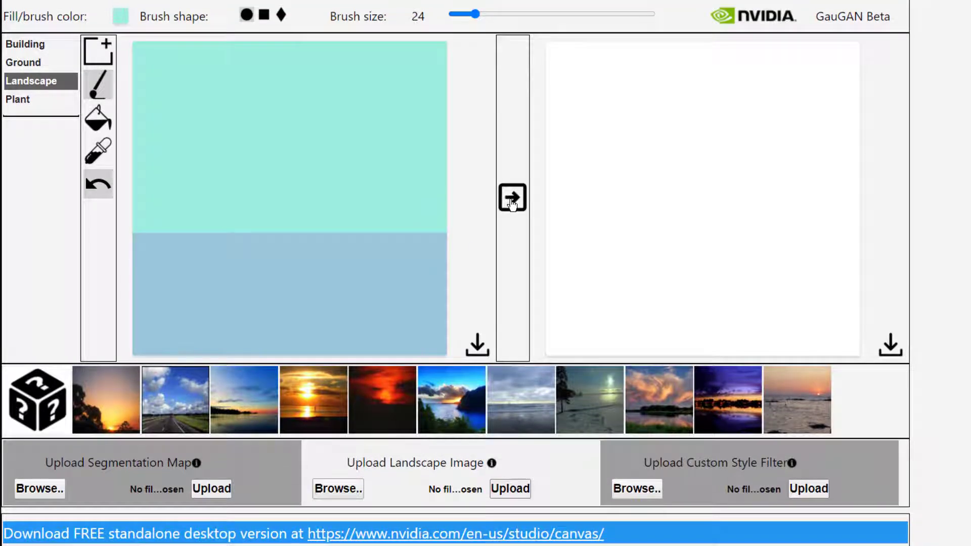
click(512, 200)
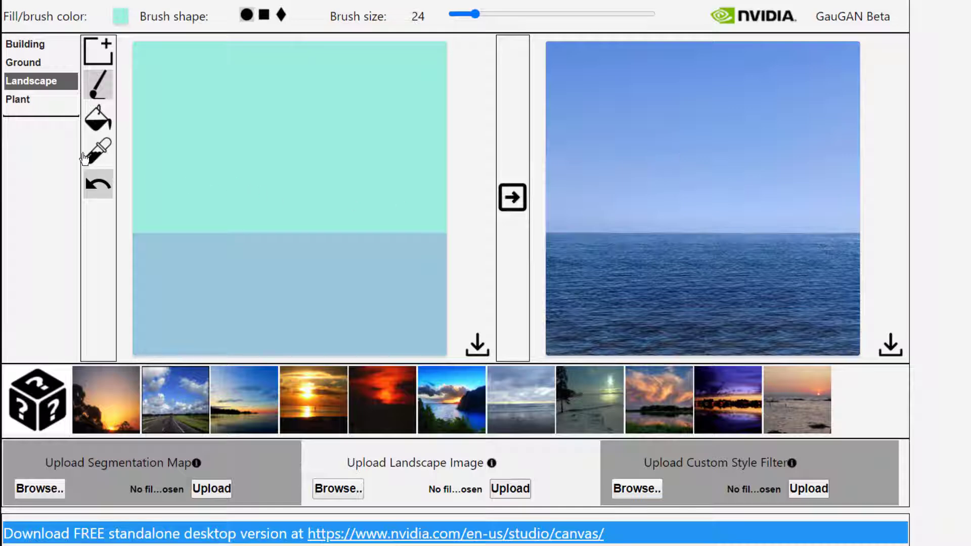
Step: Paint Mountain-labelled peaks along the horizon and regenerate to get snowy mountains above the ocean
click(40, 88)
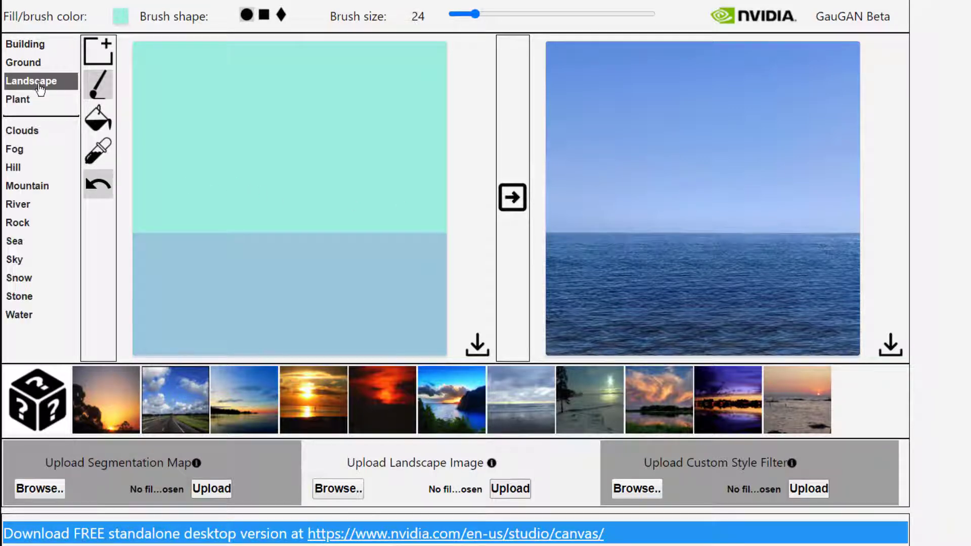
click(27, 191)
mouse_move(133, 229)
mouse_down()
mouse_move(172, 201)
mouse_move(257, 191)
mouse_move(296, 201)
mouse_move(395, 149)
mouse_move(446, 213)
mouse_move(396, 227)
mouse_move(449, 231)
mouse_move(138, 243)
mouse_move(163, 233)
mouse_up()
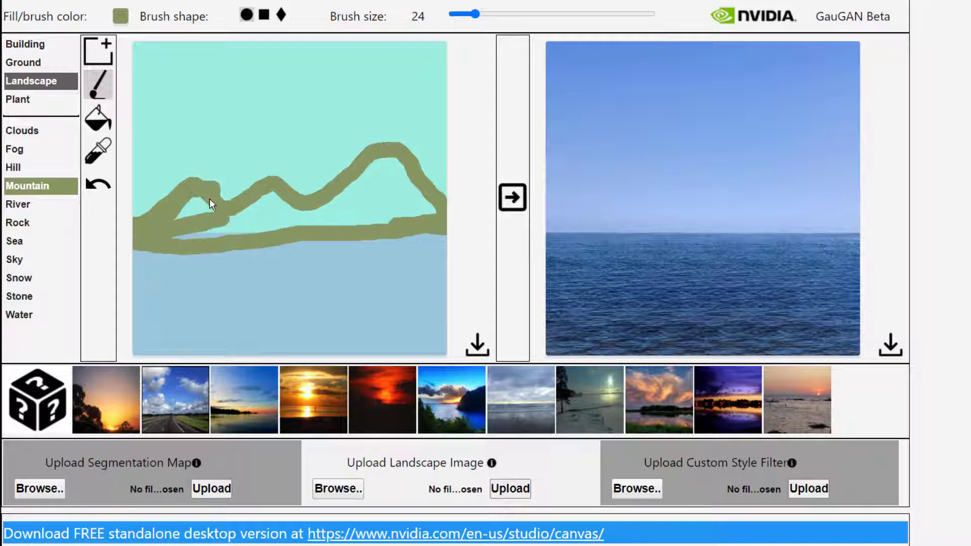
mouse_move(207, 203)
mouse_down()
mouse_move(237, 206)
mouse_move(191, 211)
mouse_move(221, 212)
mouse_move(204, 213)
mouse_move(188, 230)
mouse_move(239, 221)
mouse_move(167, 240)
mouse_move(293, 220)
mouse_up()
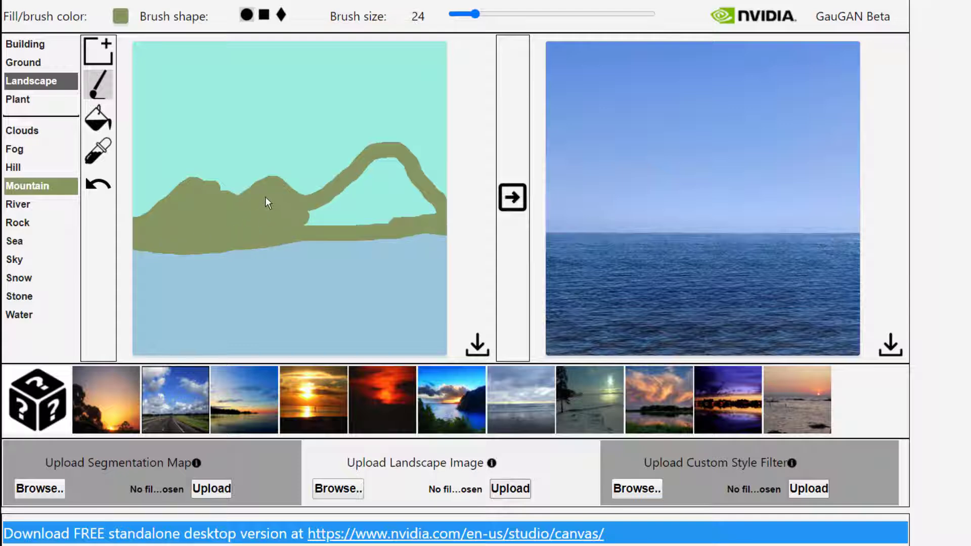
mouse_move(269, 202)
mouse_down()
mouse_move(328, 206)
mouse_move(303, 213)
mouse_move(315, 222)
mouse_move(421, 220)
mouse_move(330, 214)
mouse_move(404, 202)
mouse_up()
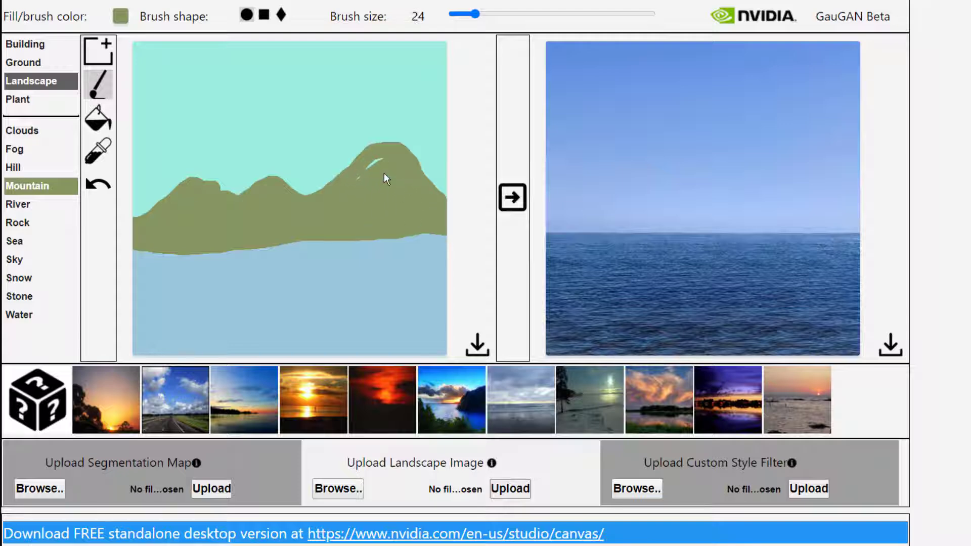
click(512, 199)
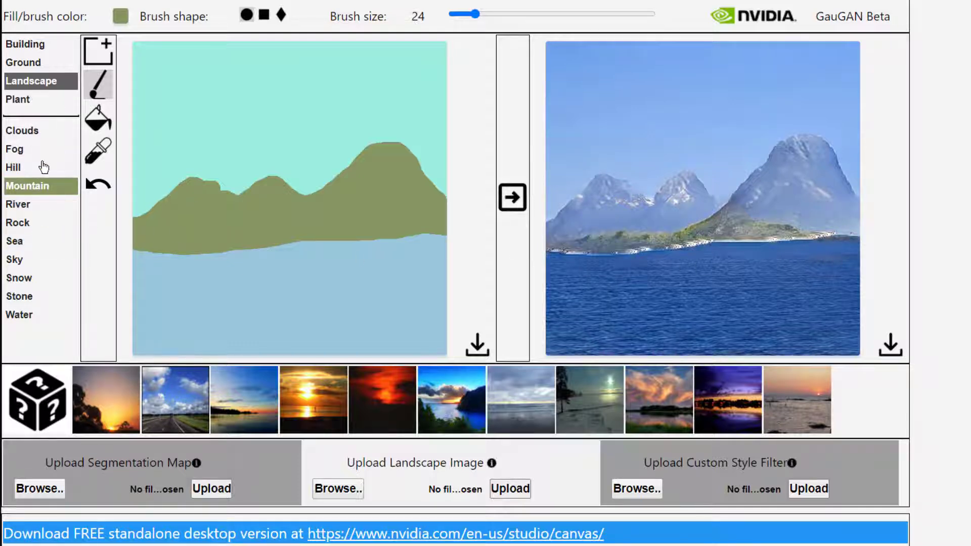
Step: Brush Dirt ground under the mountains and down both edges, leaving an arched lake of water
click(45, 63)
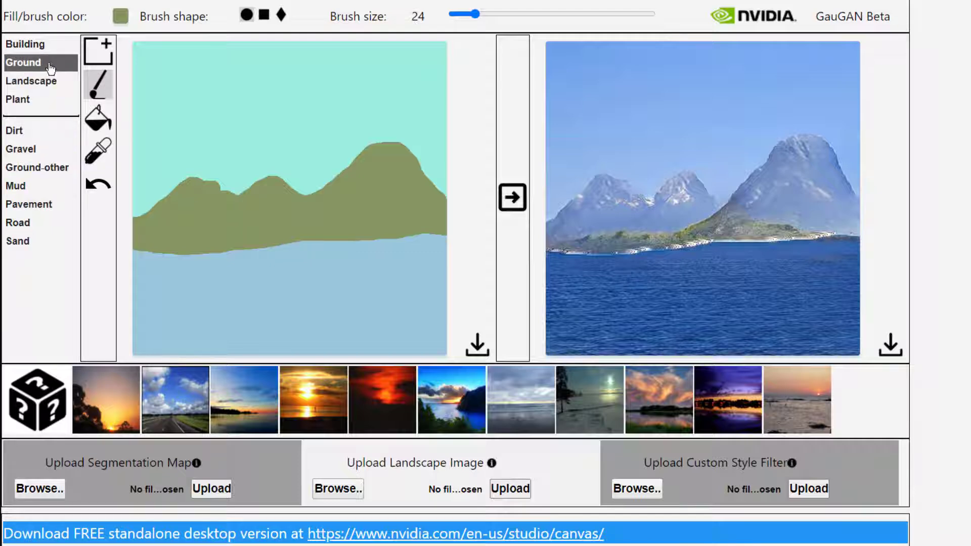
click(35, 135)
mouse_move(134, 251)
mouse_down()
mouse_move(381, 236)
mouse_move(440, 245)
mouse_move(271, 256)
mouse_move(438, 249)
mouse_move(251, 267)
mouse_move(210, 260)
mouse_move(238, 260)
mouse_move(175, 285)
mouse_move(148, 339)
mouse_move(181, 271)
mouse_move(170, 293)
mouse_move(168, 266)
mouse_move(137, 267)
mouse_move(147, 265)
mouse_move(149, 304)
mouse_move(125, 264)
mouse_up()
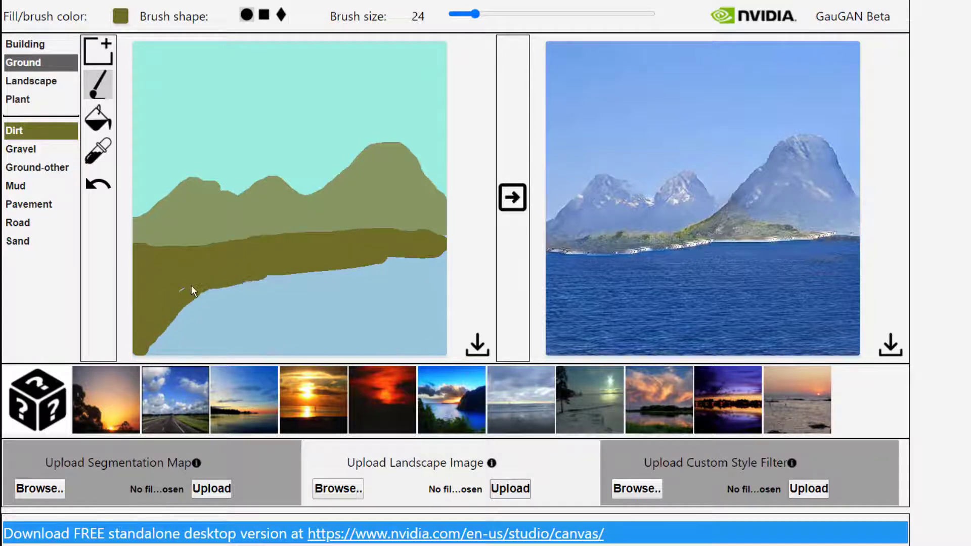
mouse_move(323, 272)
mouse_down()
mouse_move(435, 329)
mouse_move(380, 284)
mouse_move(336, 265)
mouse_up()
drag(445, 273, 436, 260)
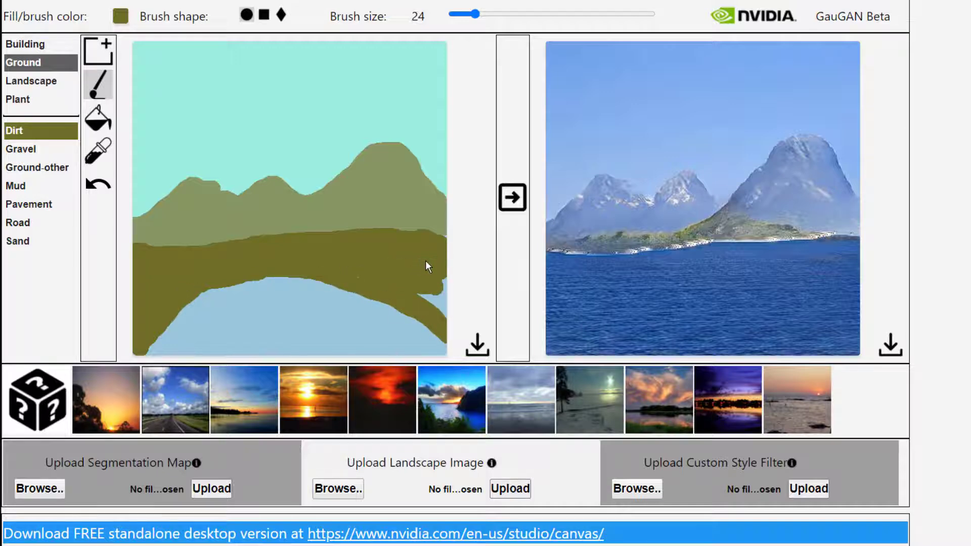
mouse_move(417, 295)
mouse_down()
mouse_move(443, 303)
mouse_move(441, 280)
mouse_up()
Step: Paint grey Clouds-label blobs in the upper sky, then regenerate so white clouds appear over the lake
click(29, 84)
click(21, 132)
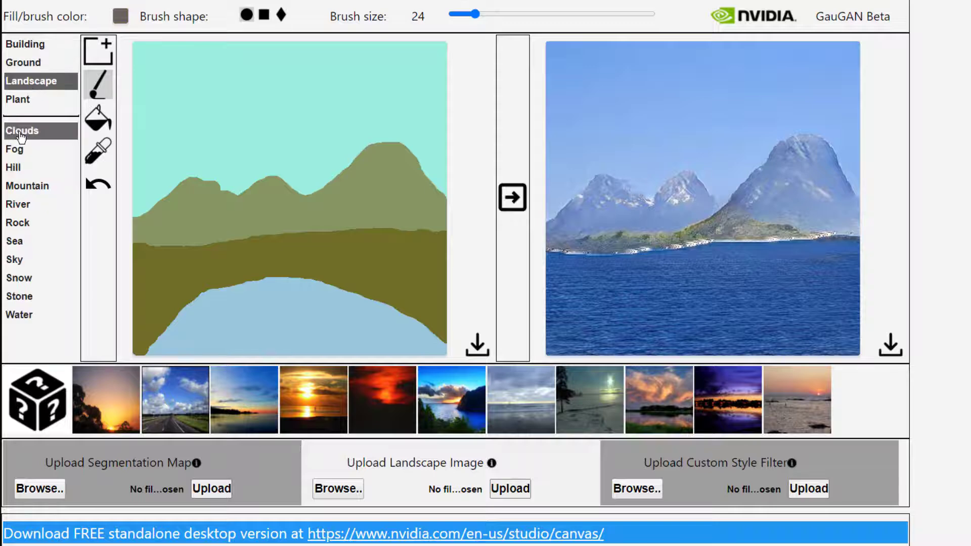
mouse_move(170, 98)
mouse_down()
mouse_move(189, 112)
mouse_move(177, 110)
mouse_move(202, 107)
mouse_up()
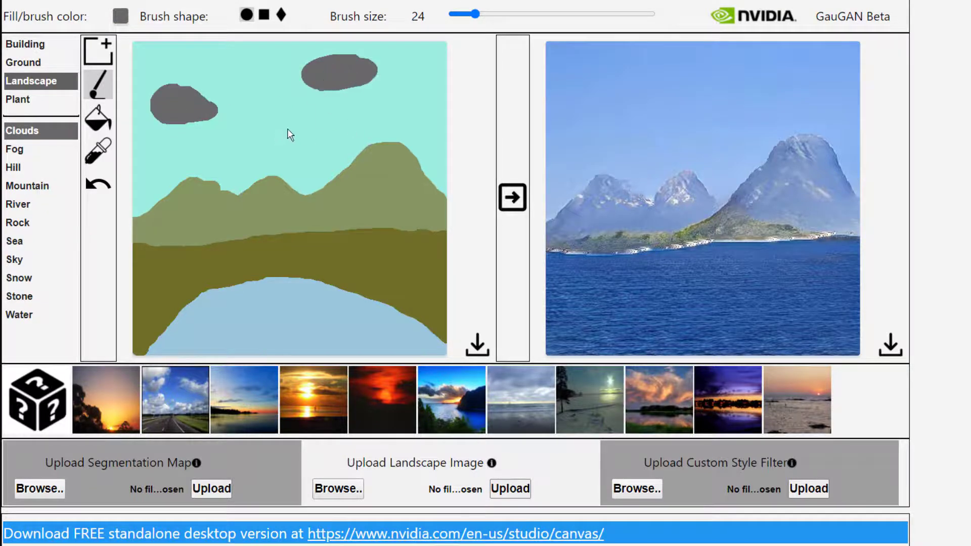
drag(279, 129, 296, 126)
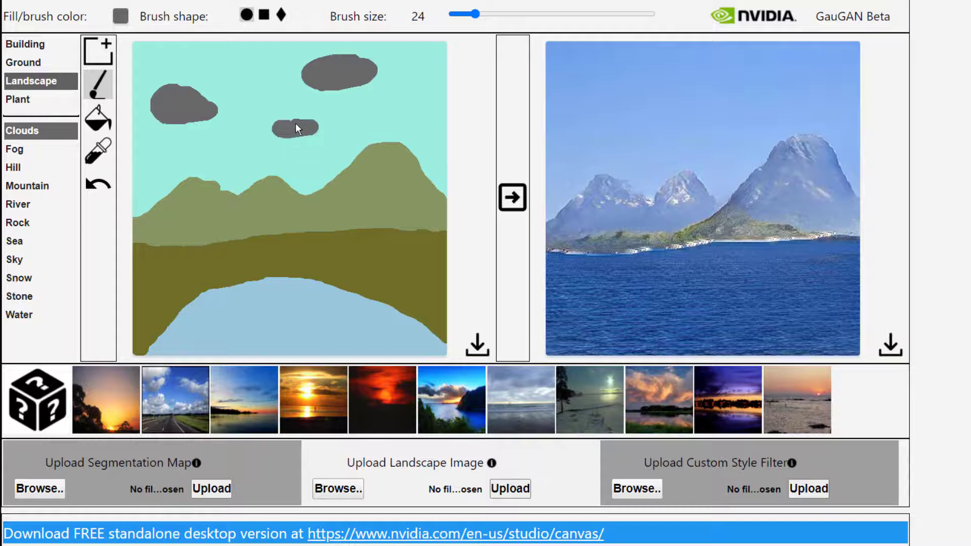
click(512, 199)
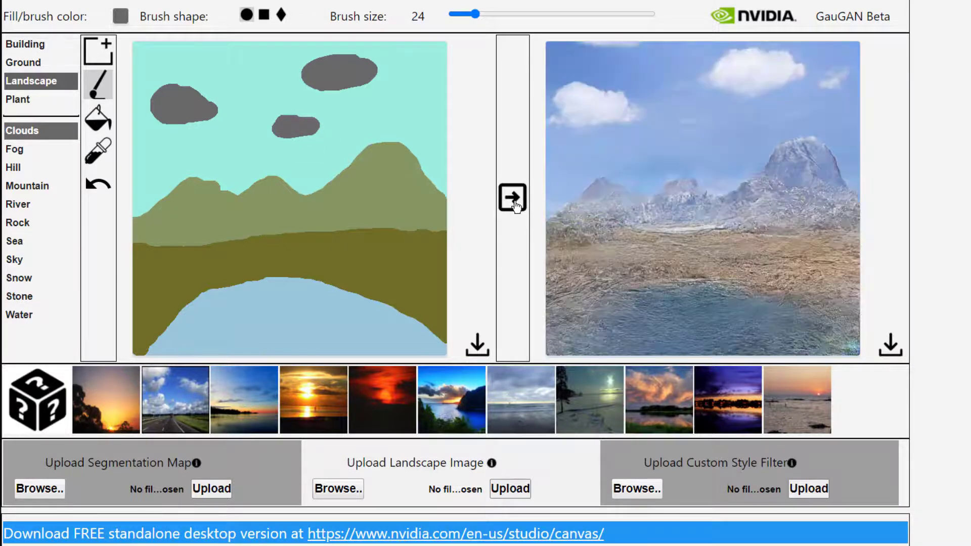